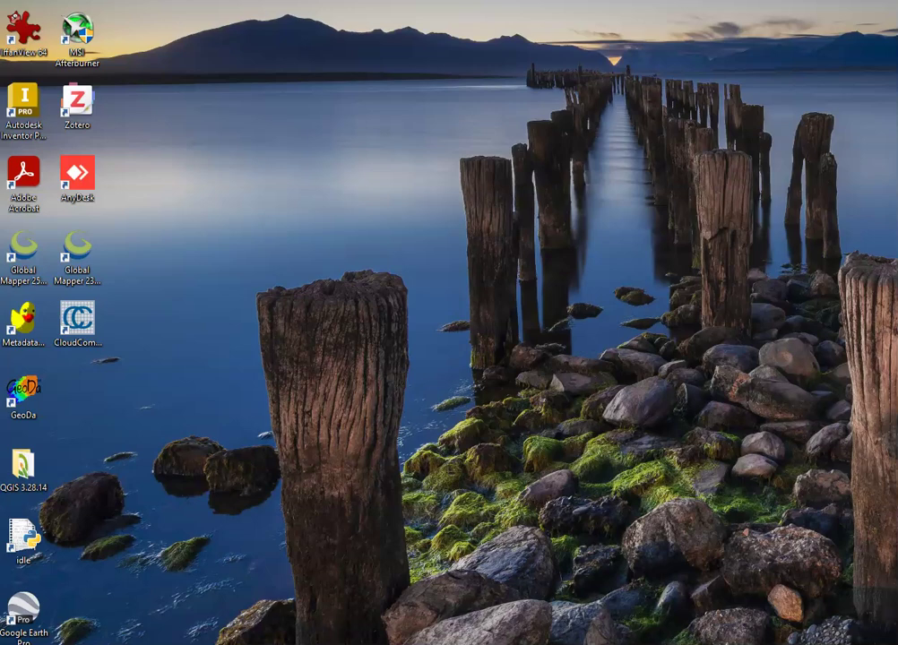
Step: Search Windows Start for 'envi' and launch ENVI 6.0 from the best match
{"action": "key", "text": "super"}
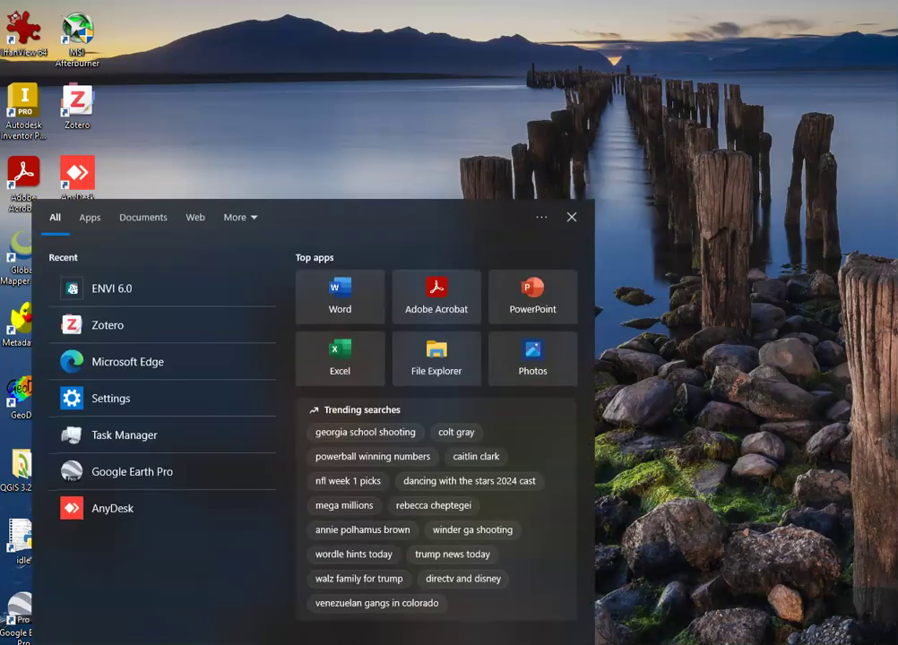
{"action": "type", "text": "envi"}
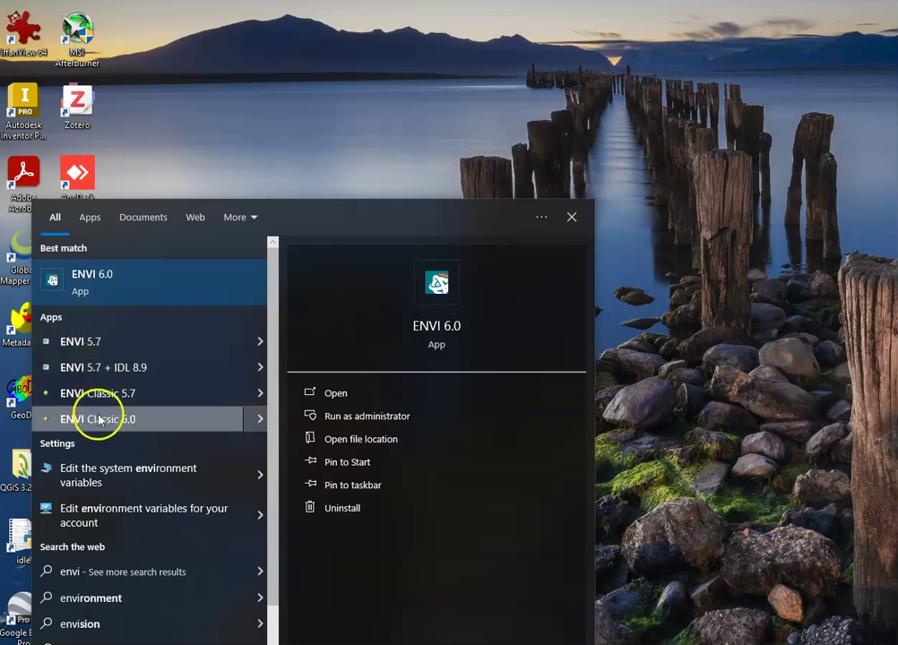
{"action": "left_click", "coordinate": [104, 281]}
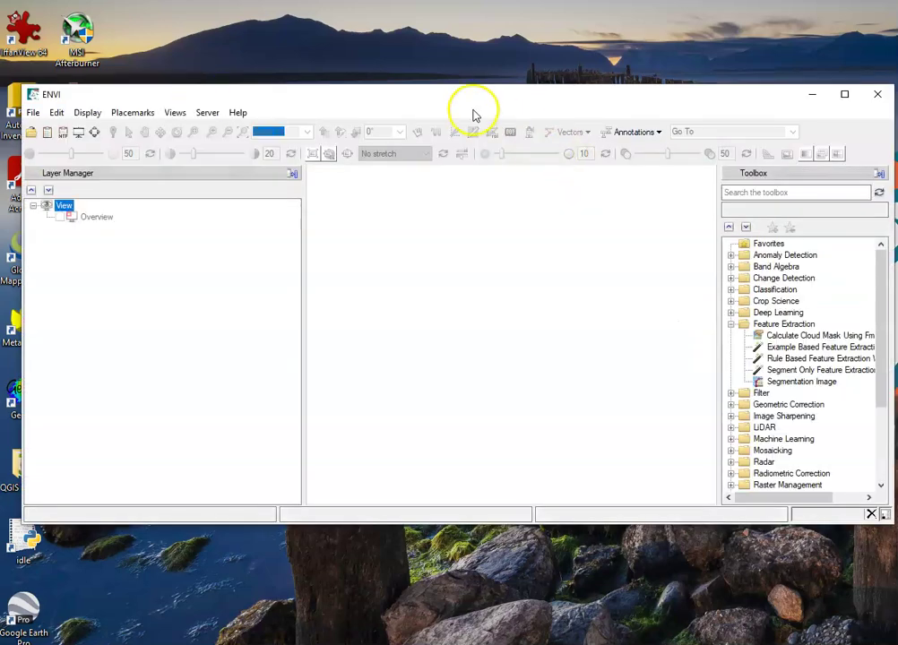
Step: Move the ENVI window to the top-left corner and stretch its bottom edge to the screen bottom
{"action": "left_click_drag", "start_coordinate": [472, 106], "coordinate": [449, 28]}
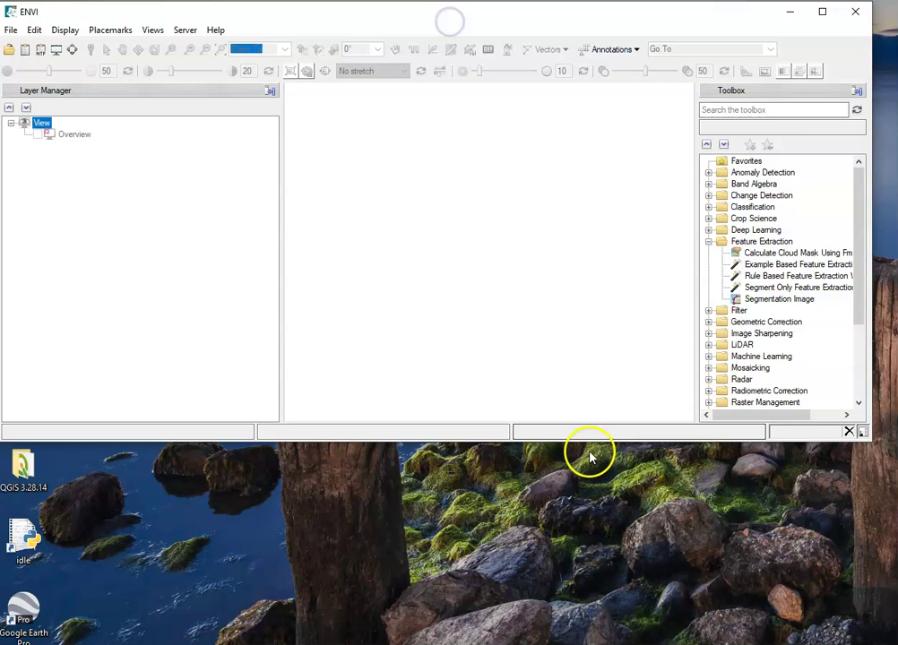
{"action": "left_click_drag", "start_coordinate": [592, 441], "coordinate": [580, 640]}
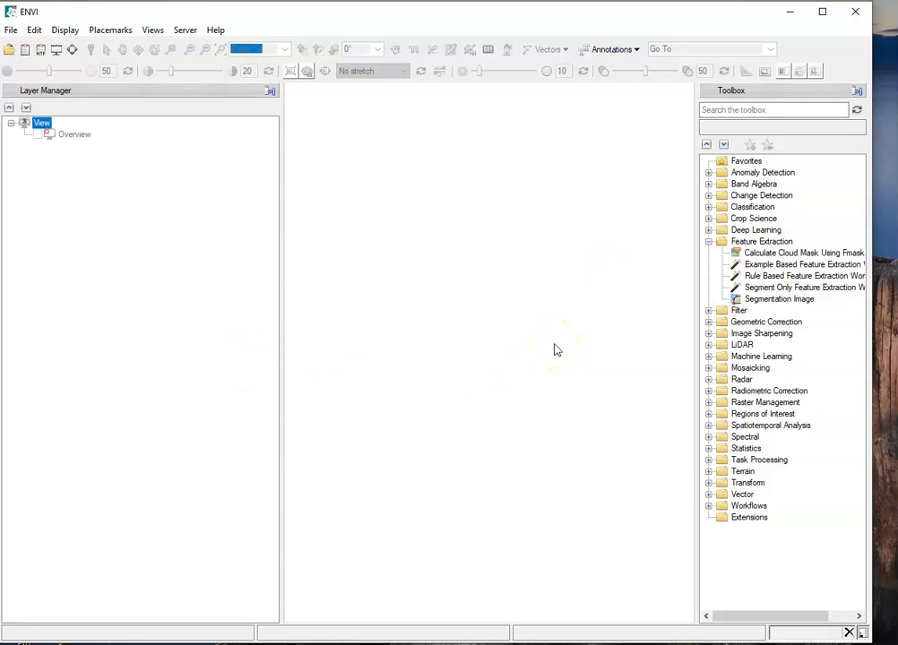
Step: Bring up the File > Open dialog and switch to the New Volume (D:) drive
{"action": "left_click", "coordinate": [10, 32]}
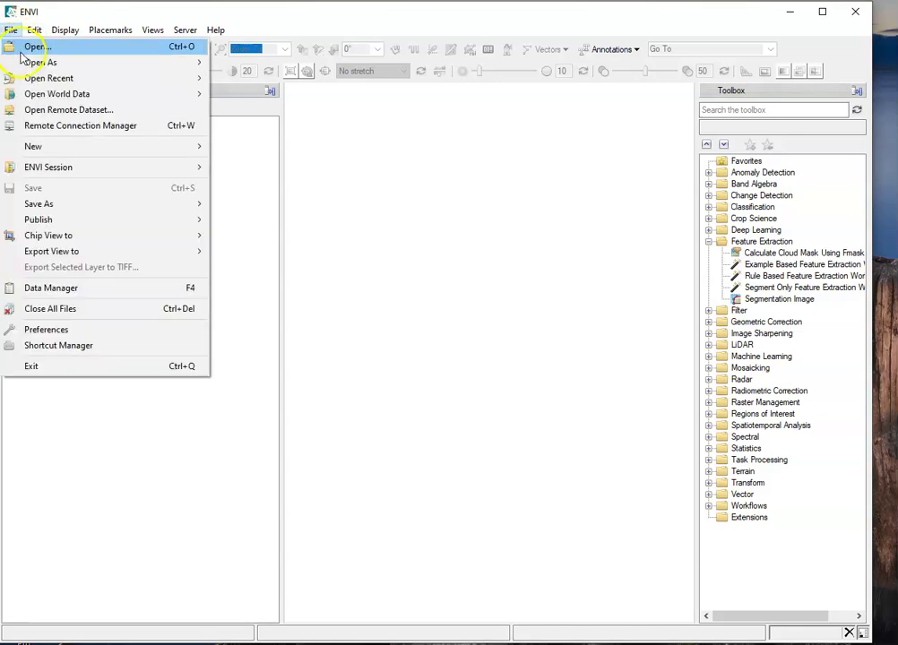
{"action": "left_click", "coordinate": [35, 47]}
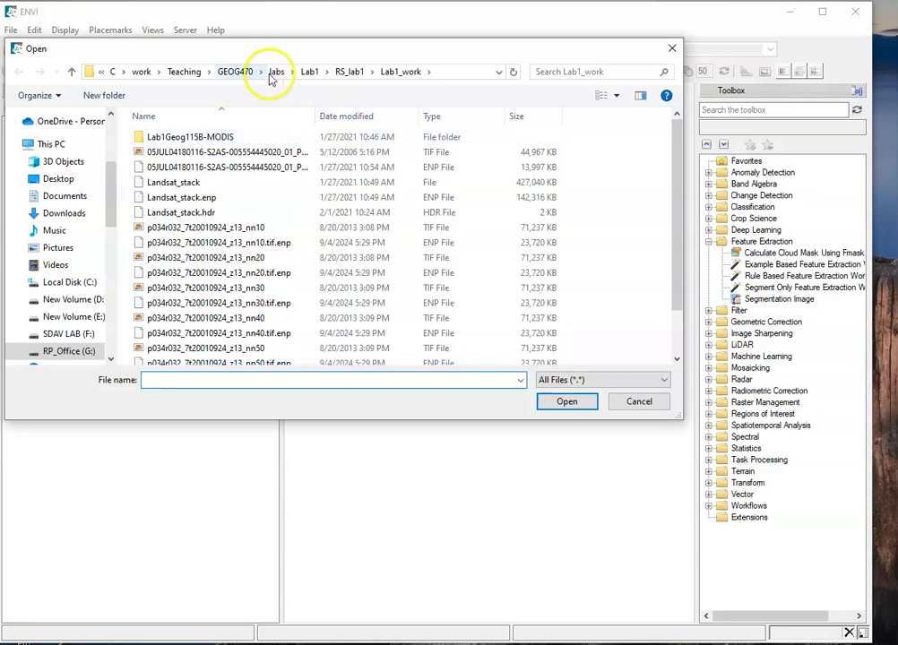
{"action": "left_click", "coordinate": [340, 74]}
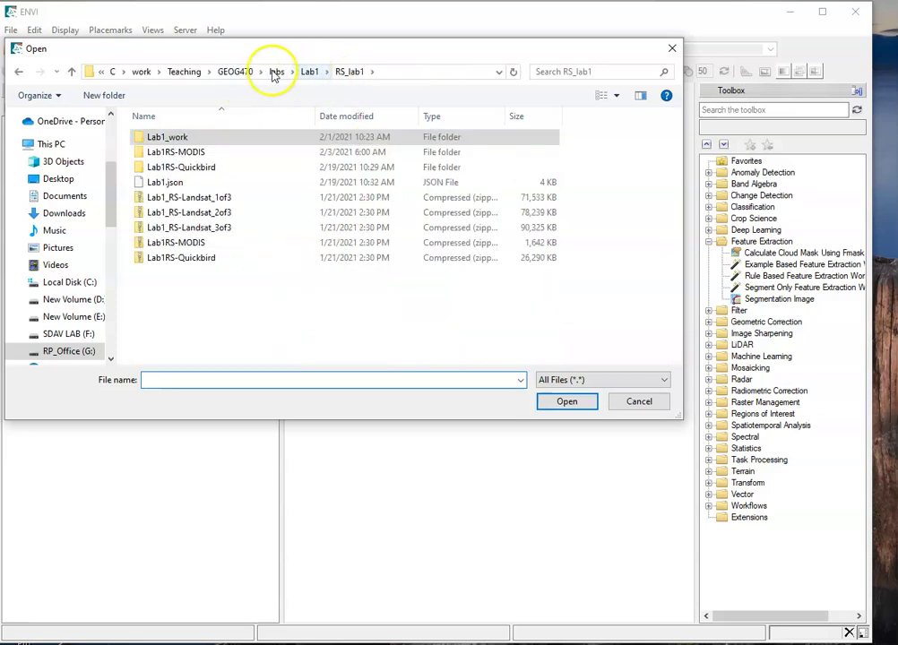
{"action": "left_click", "coordinate": [68, 299]}
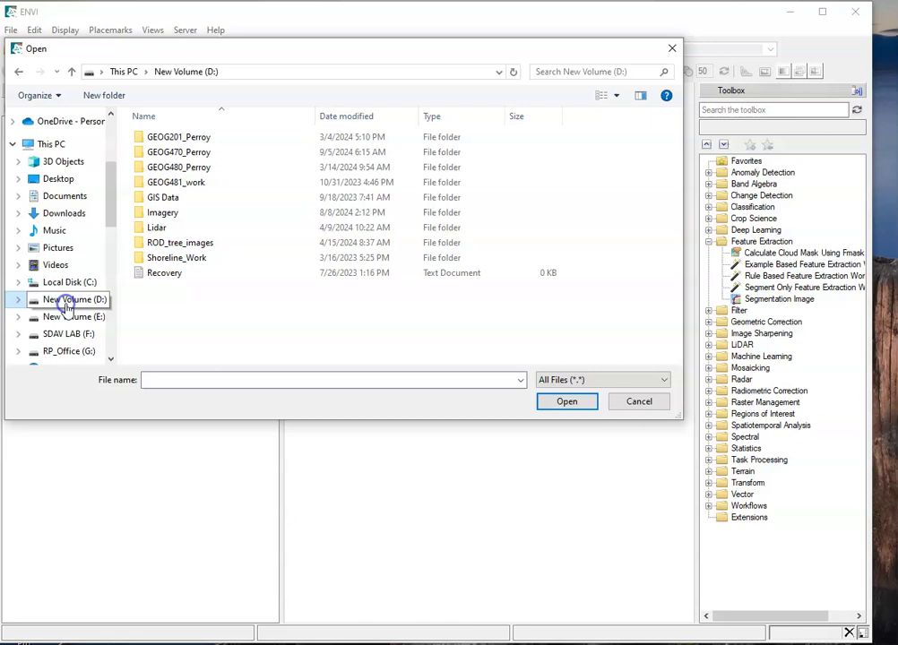
Step: Browse to GEOG470\Labs\Lab01 and enlarge the dialog so every file is listed
{"action": "double_click", "coordinate": [172, 154]}
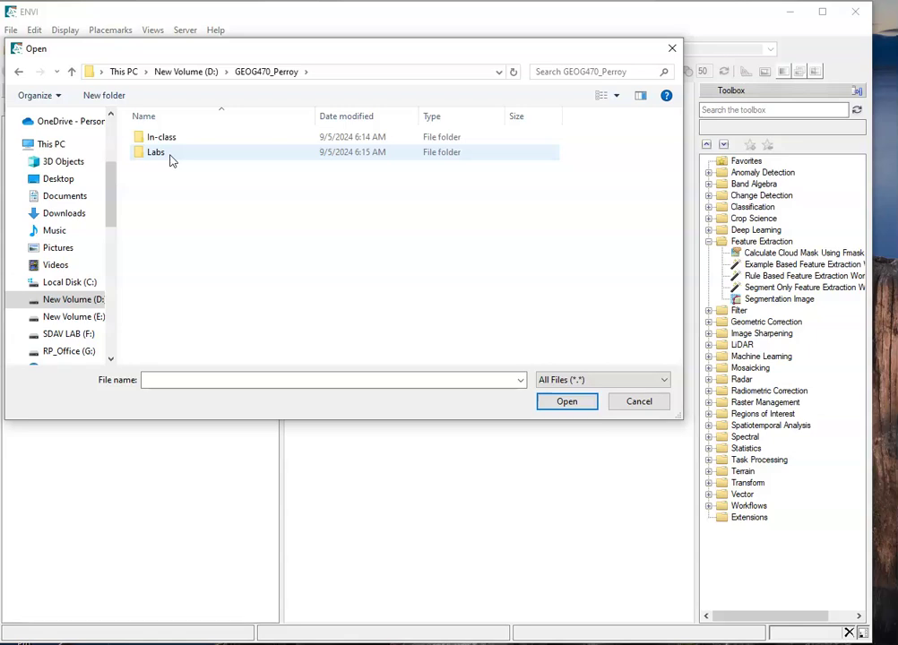
{"action": "double_click", "coordinate": [172, 157]}
{"action": "double_click", "coordinate": [170, 140]}
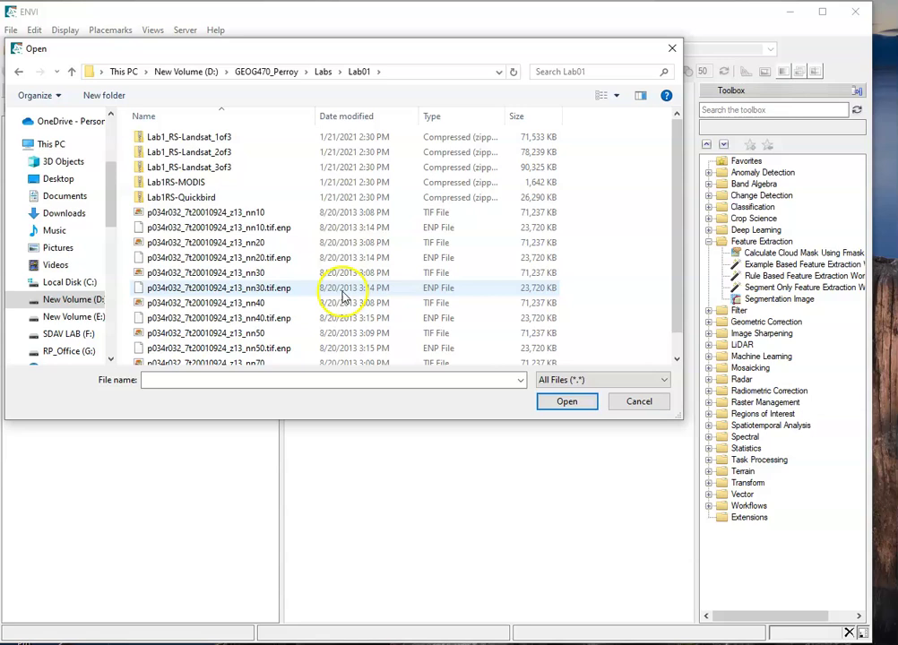
{"action": "left_click_drag", "start_coordinate": [339, 418], "coordinate": [341, 530]}
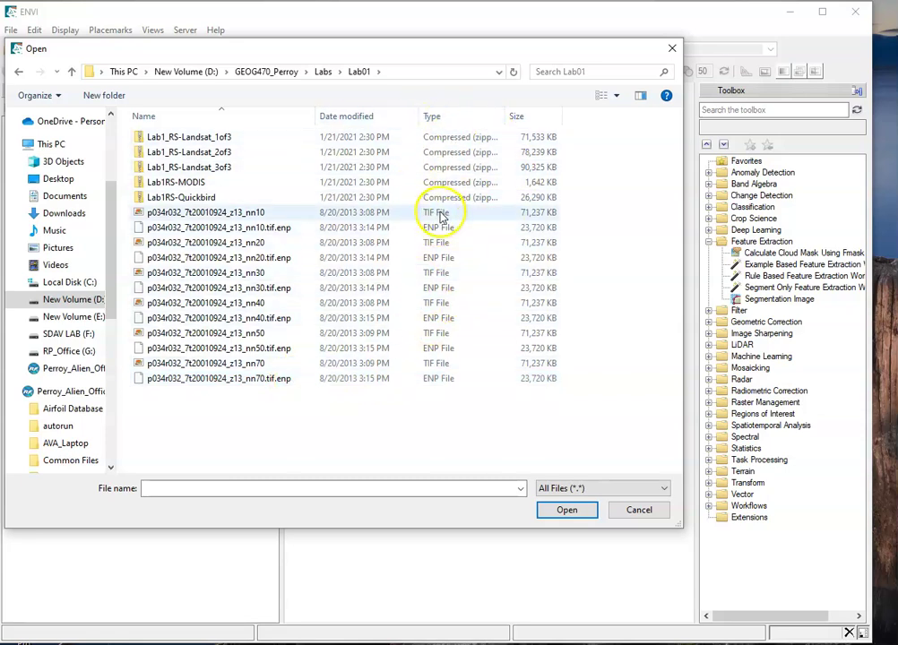
Step: Sort by type and open the six p034r032 TIFs, nn10 through nn70, together
{"action": "left_click", "coordinate": [441, 118]}
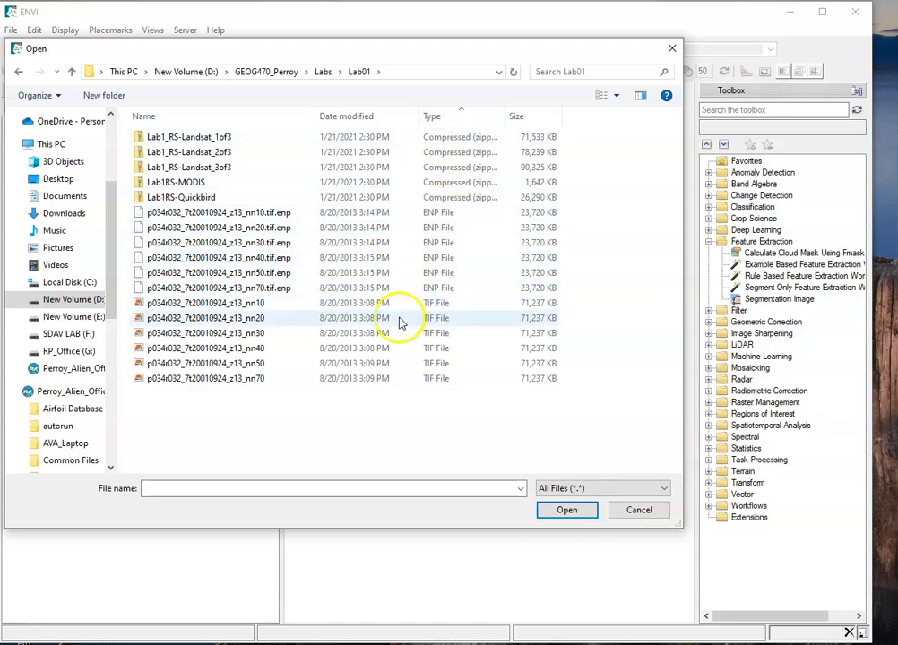
{"action": "left_click", "coordinate": [247, 305]}
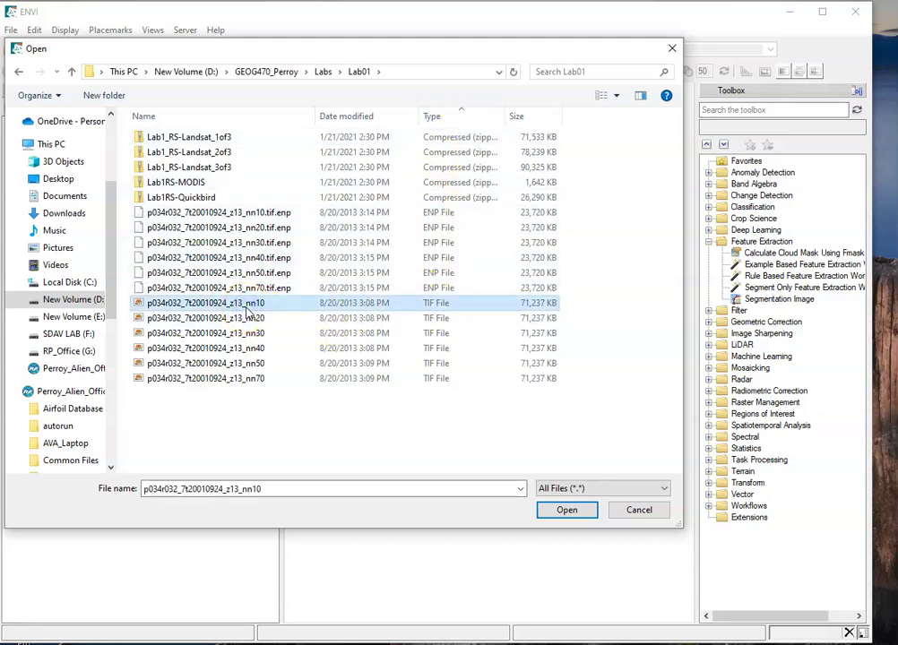
{"action": "left_click", "coordinate": [235, 380], "text": "shift"}
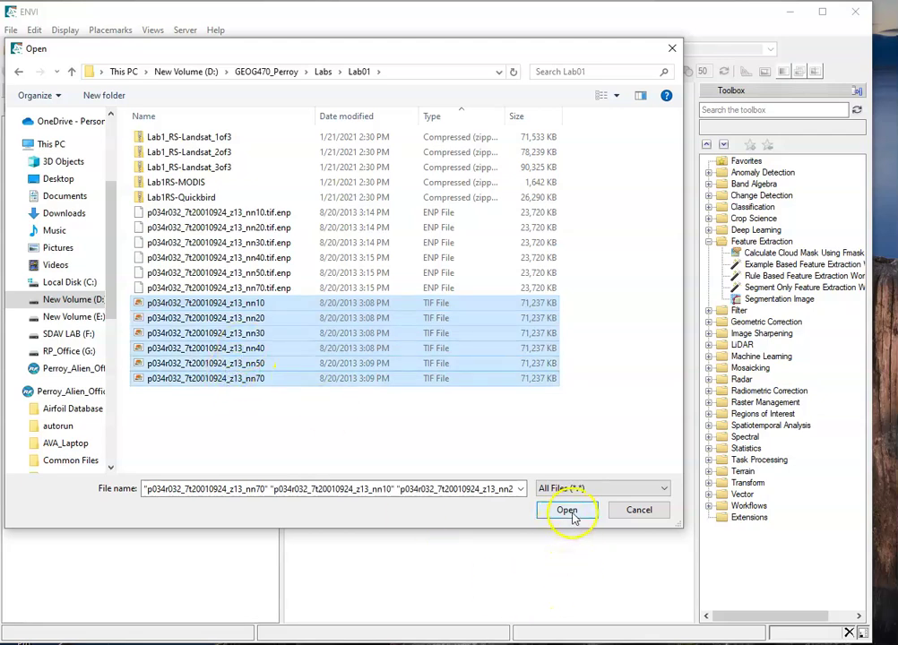
{"action": "left_click", "coordinate": [568, 510]}
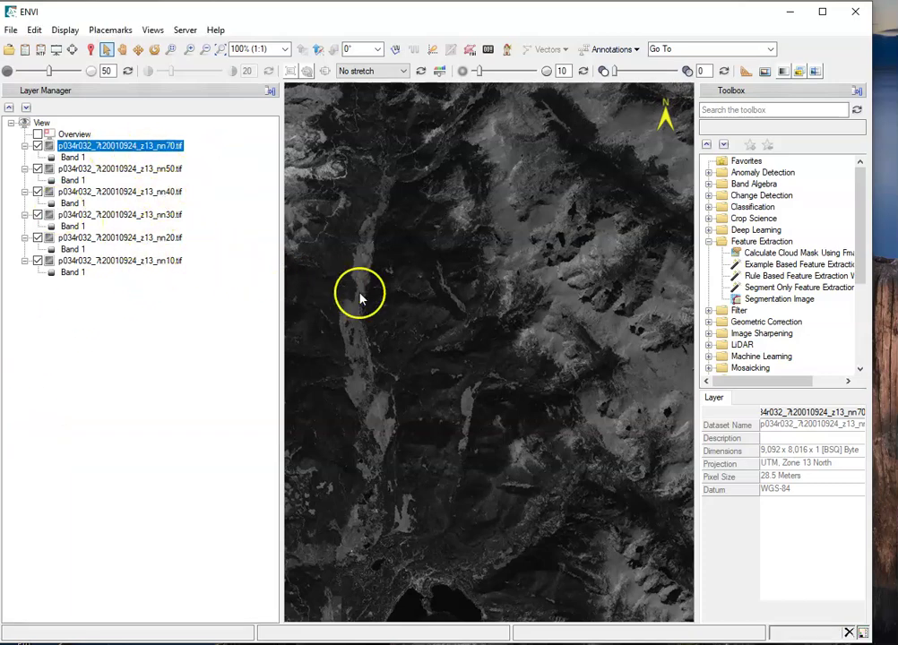
Step: Toggle the nn70, nn50, nn30, nn20 and nn10 layers on and off to compare the bands
{"action": "left_click", "coordinate": [37, 146]}
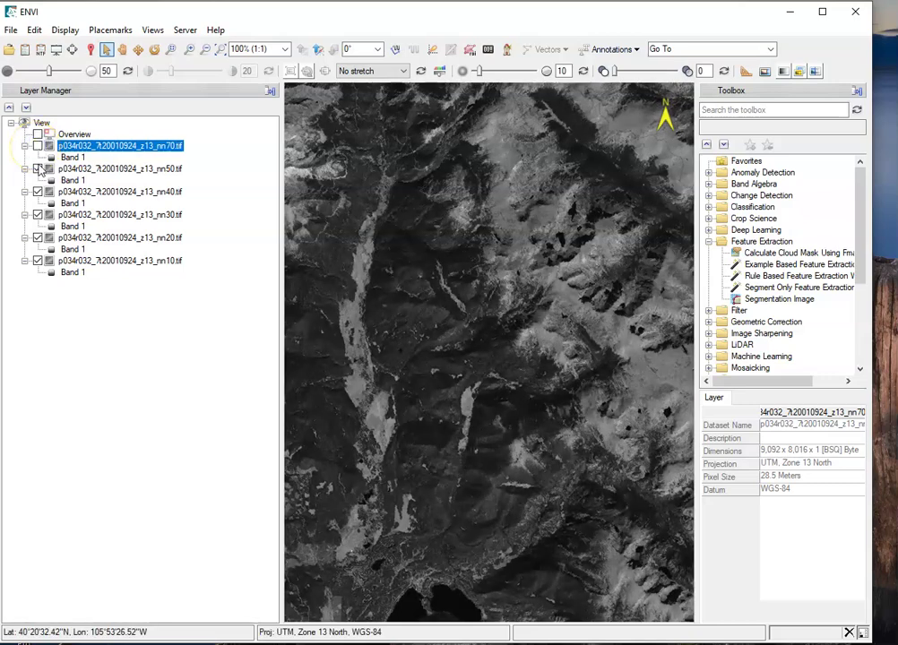
{"action": "left_click", "coordinate": [37, 169]}
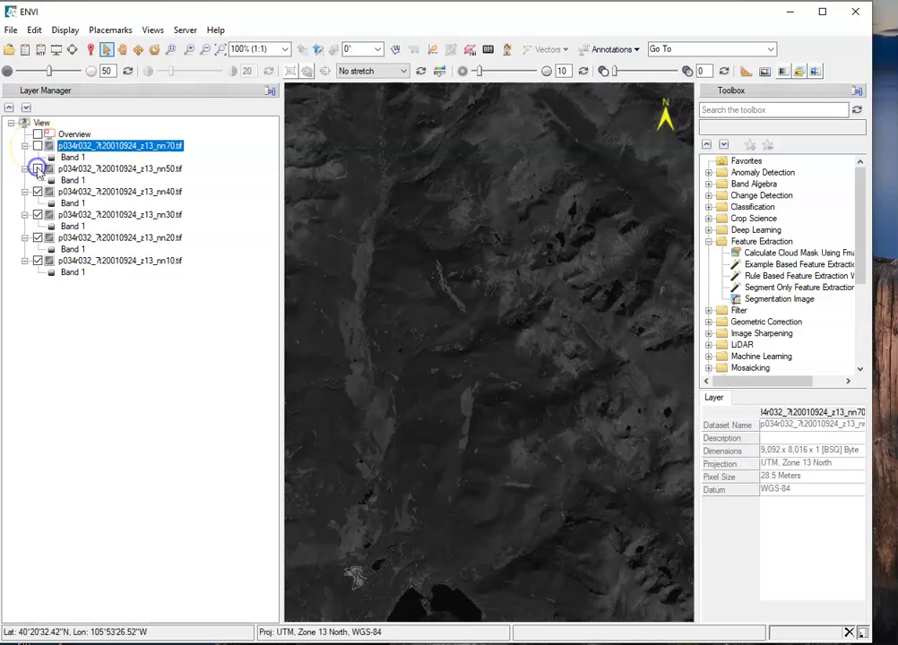
{"action": "left_click", "coordinate": [37, 215]}
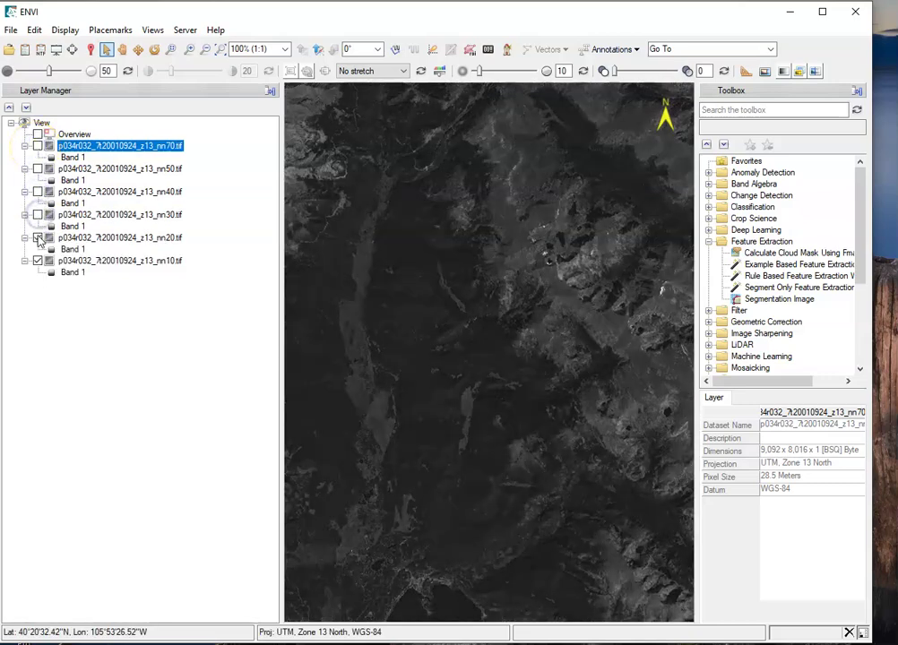
{"action": "left_click", "coordinate": [37, 237]}
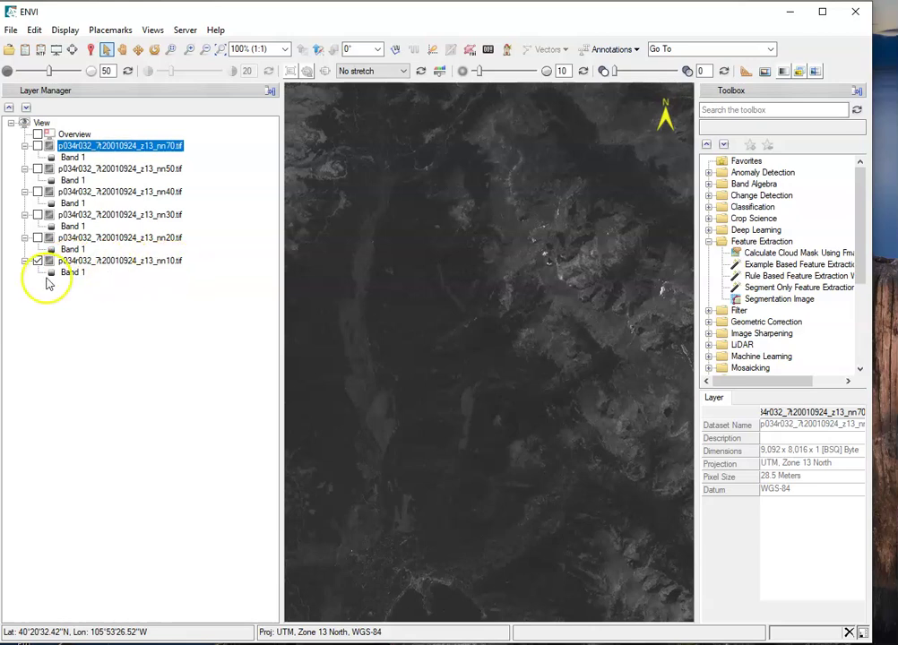
{"action": "left_click", "coordinate": [37, 261]}
{"action": "left_click", "coordinate": [37, 261]}
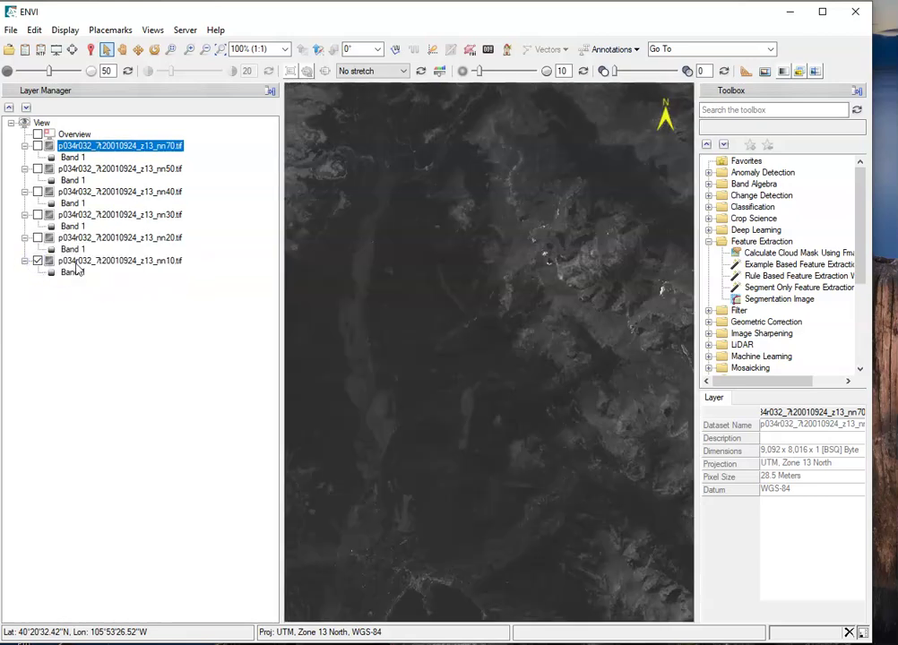
{"action": "left_click", "coordinate": [36, 237]}
{"action": "left_click", "coordinate": [36, 237]}
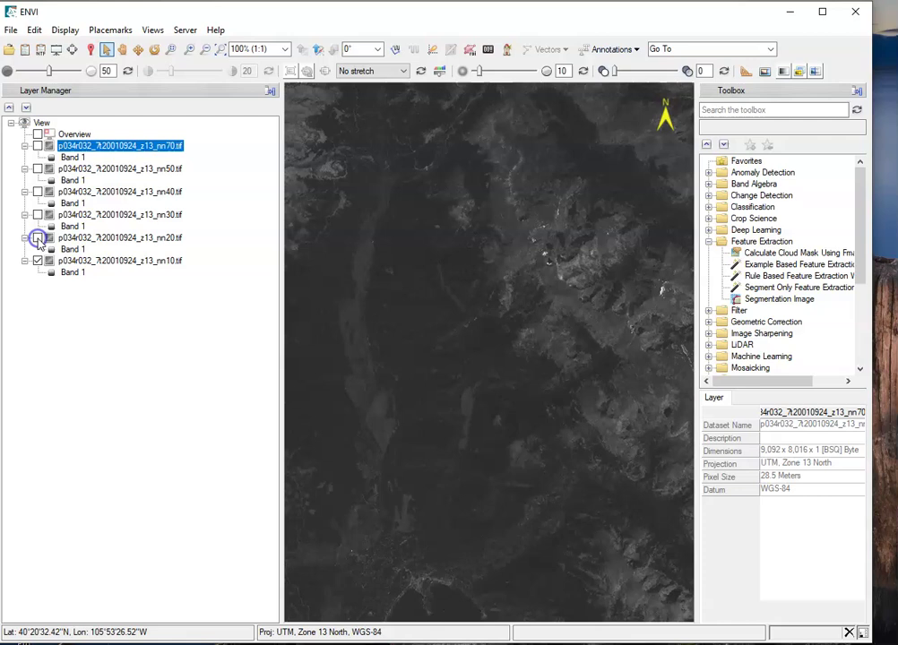
{"action": "left_click", "coordinate": [37, 238]}
Step: Move nn10 above nn20 in the layer order, then hide every layer except nn20
{"action": "left_click_drag", "start_coordinate": [146, 263], "coordinate": [121, 240]}
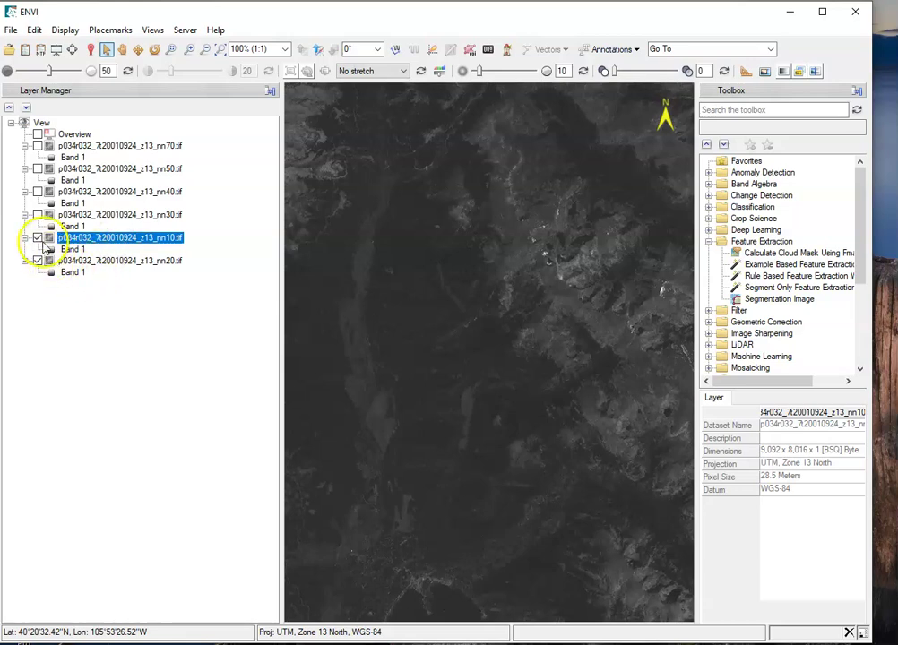
{"action": "left_click", "coordinate": [38, 237]}
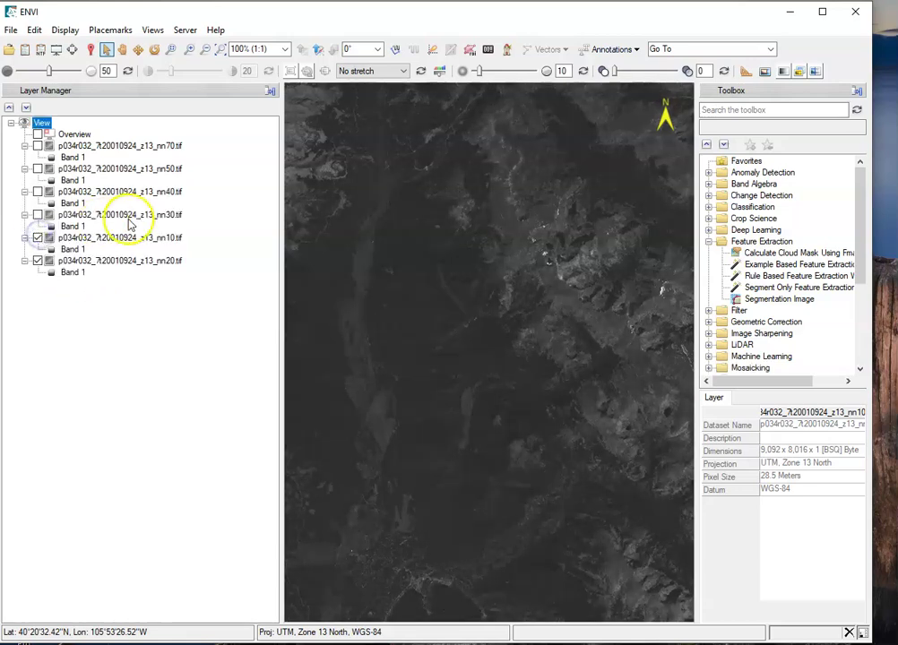
{"action": "left_click", "coordinate": [38, 215]}
{"action": "left_click", "coordinate": [37, 191]}
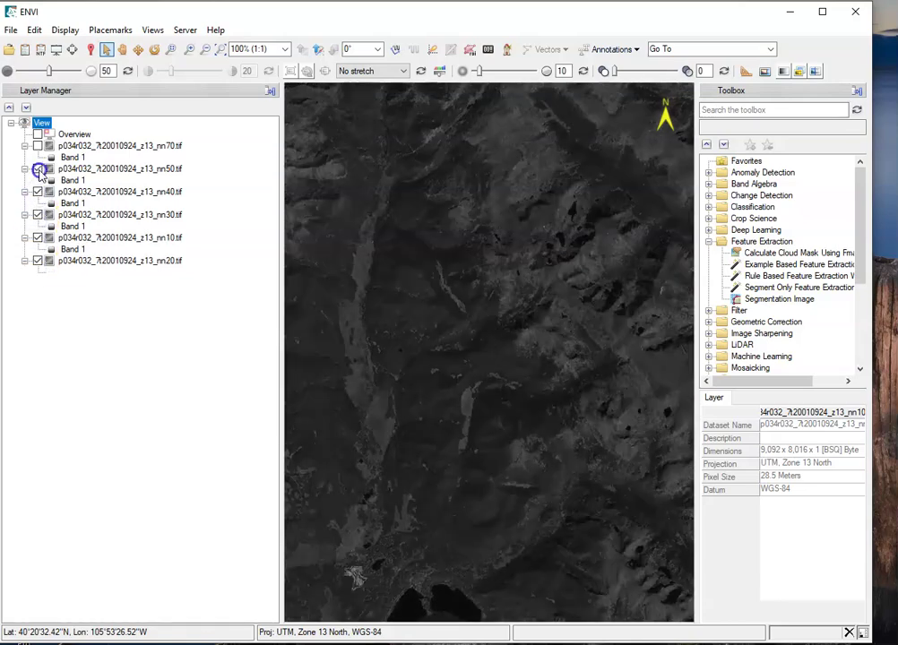
{"action": "left_click", "coordinate": [38, 169]}
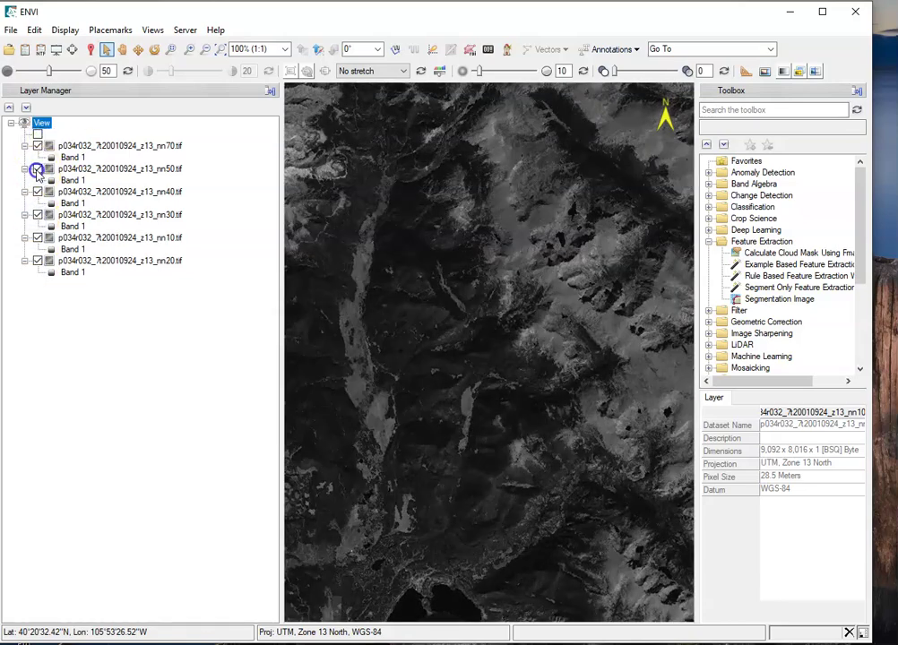
{"action": "left_click", "coordinate": [38, 192]}
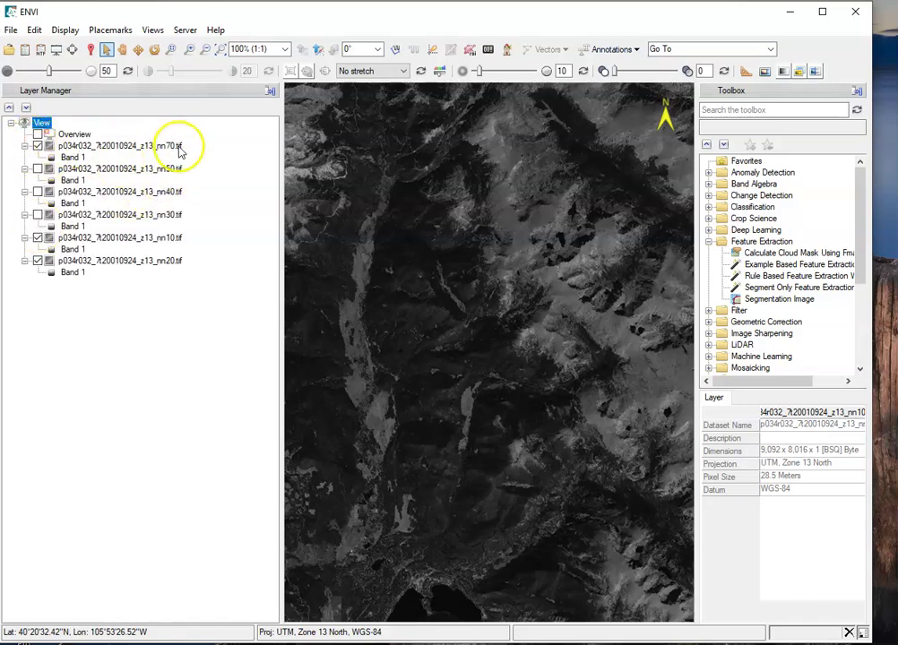
{"action": "left_click", "coordinate": [37, 145]}
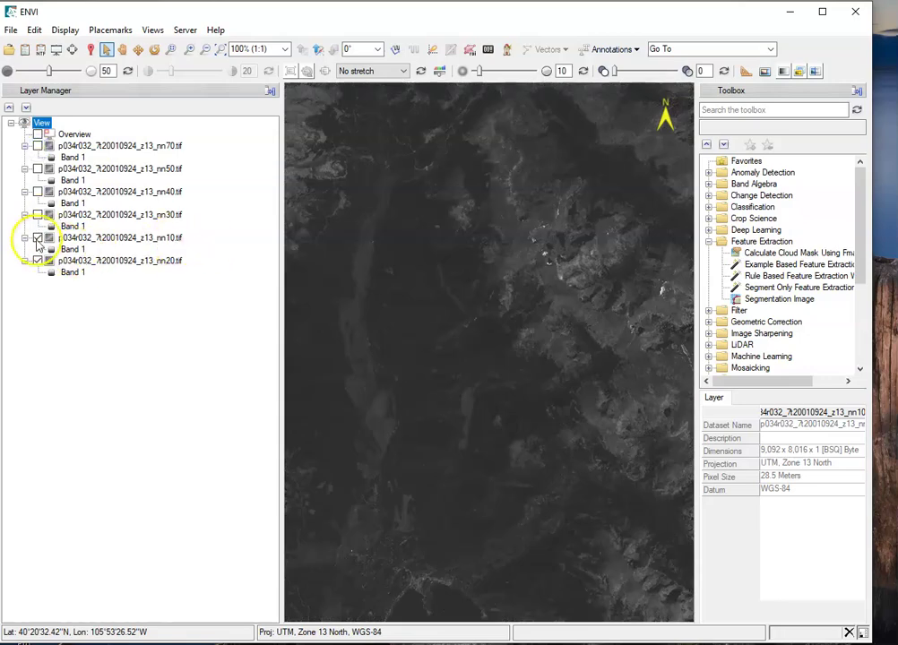
{"action": "left_click", "coordinate": [37, 237]}
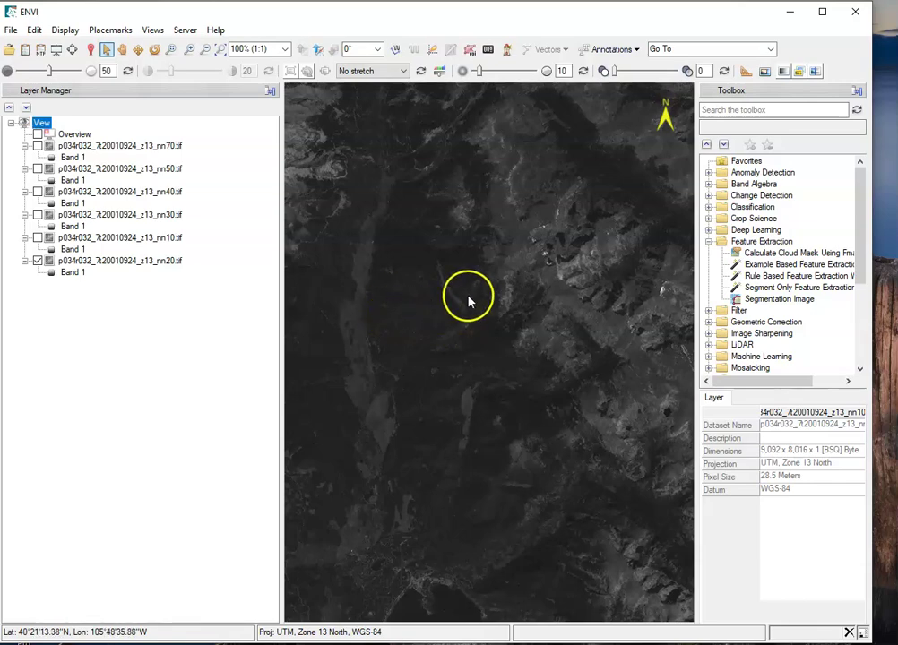
Step: Scroll and pan across the nn20 image, then zoom in four steps
{"action": "scroll", "coordinate": [505, 279], "scroll_direction": "down", "scroll_amount": 2}
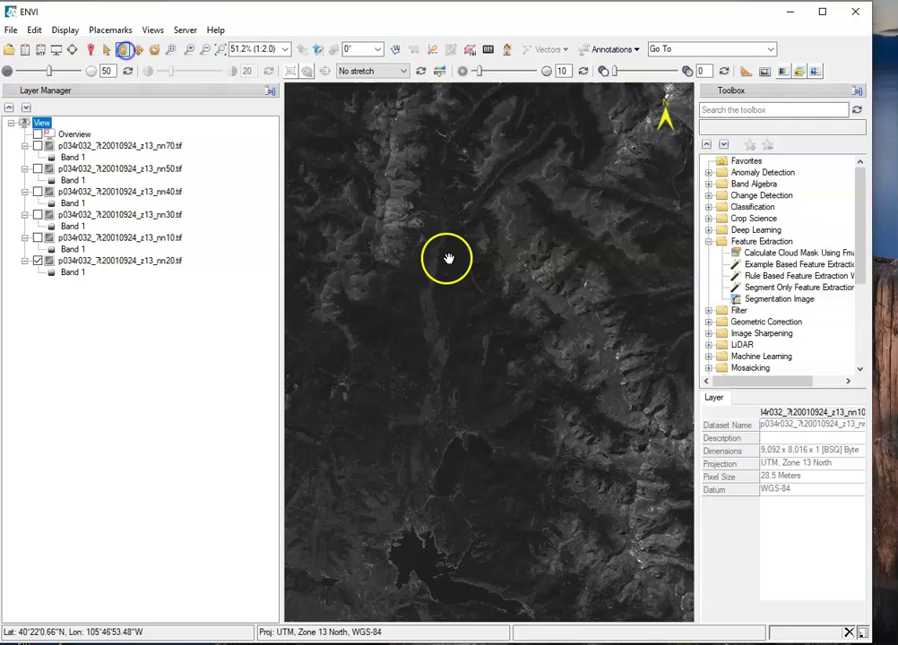
{"action": "left_click_drag", "start_coordinate": [541, 277], "coordinate": [517, 365]}
{"action": "left_click", "coordinate": [126, 57]}
{"action": "left_click", "coordinate": [189, 51]}
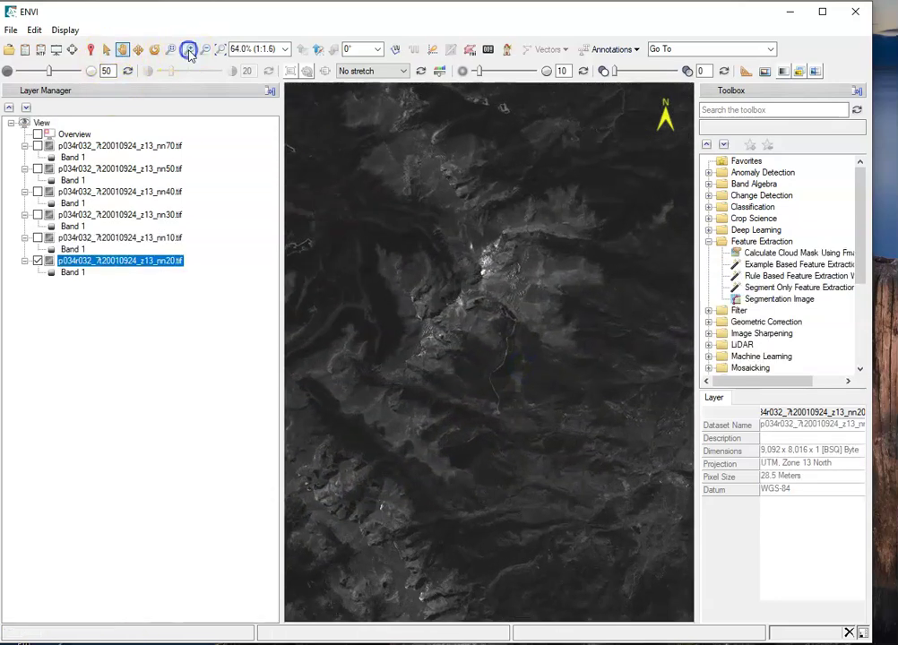
{"action": "left_click", "coordinate": [189, 50]}
{"action": "left_click", "coordinate": [189, 51]}
{"action": "left_click", "coordinate": [189, 50]}
{"action": "left_click", "coordinate": [189, 51]}
{"action": "left_click", "coordinate": [189, 50]}
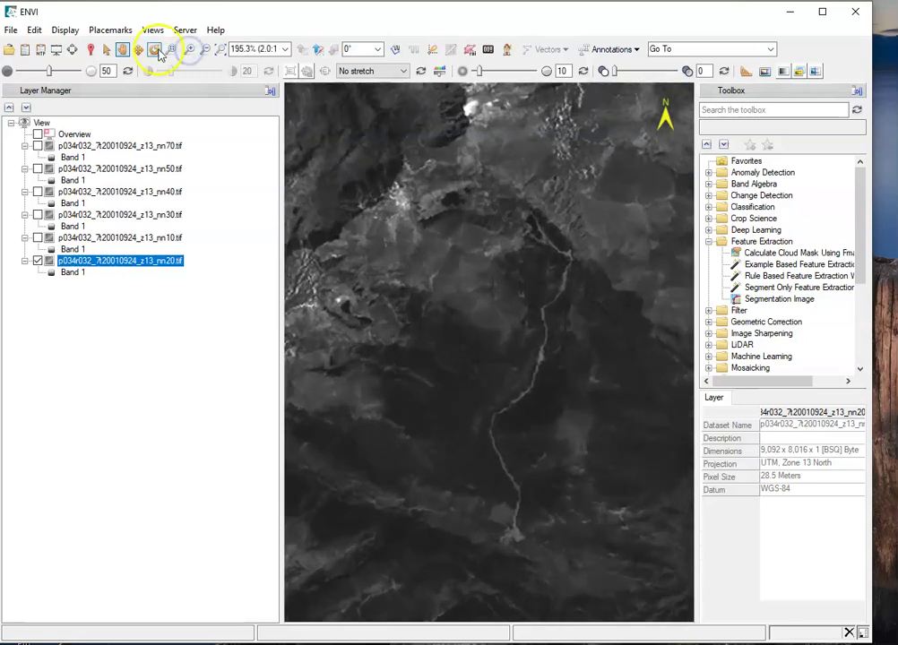
Step: Zoom in around a chosen point, return to full extent, then zoom-box into the mountain ridges
{"action": "left_click", "coordinate": [171, 51]}
{"action": "left_click", "coordinate": [385, 178]}
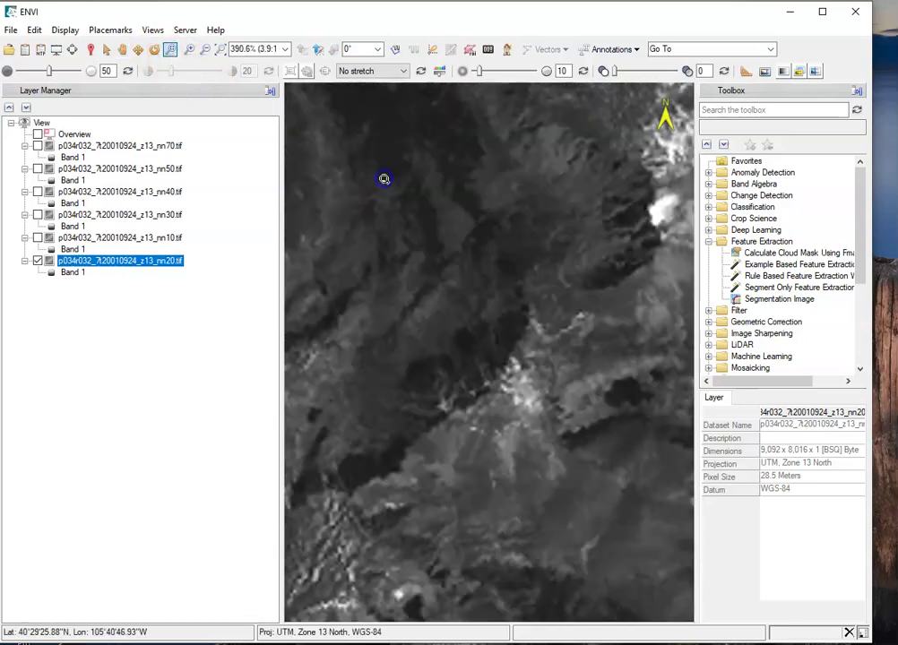
{"action": "left_click", "coordinate": [383, 178]}
{"action": "left_click", "coordinate": [217, 51]}
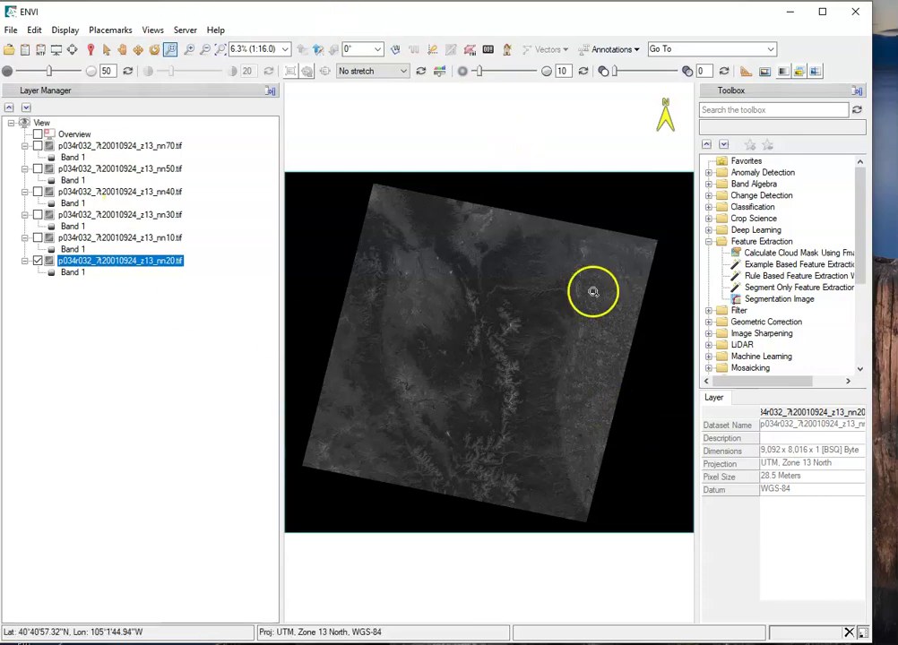
{"action": "left_click", "coordinate": [529, 357]}
{"action": "scroll", "coordinate": [592, 368], "scroll_direction": "up", "scroll_amount": 3}
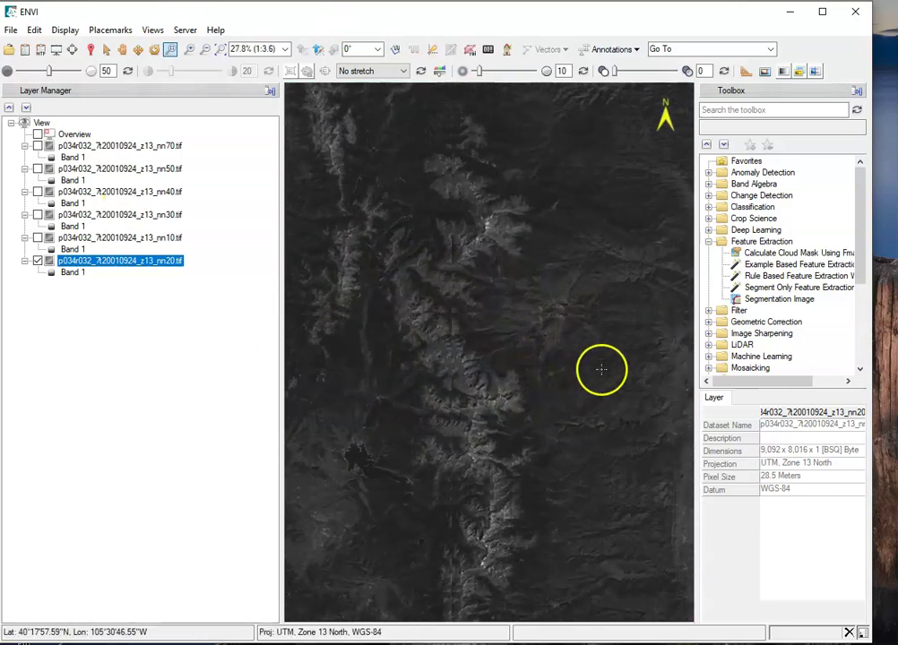
{"action": "left_click_drag", "start_coordinate": [611, 350], "coordinate": [484, 395]}
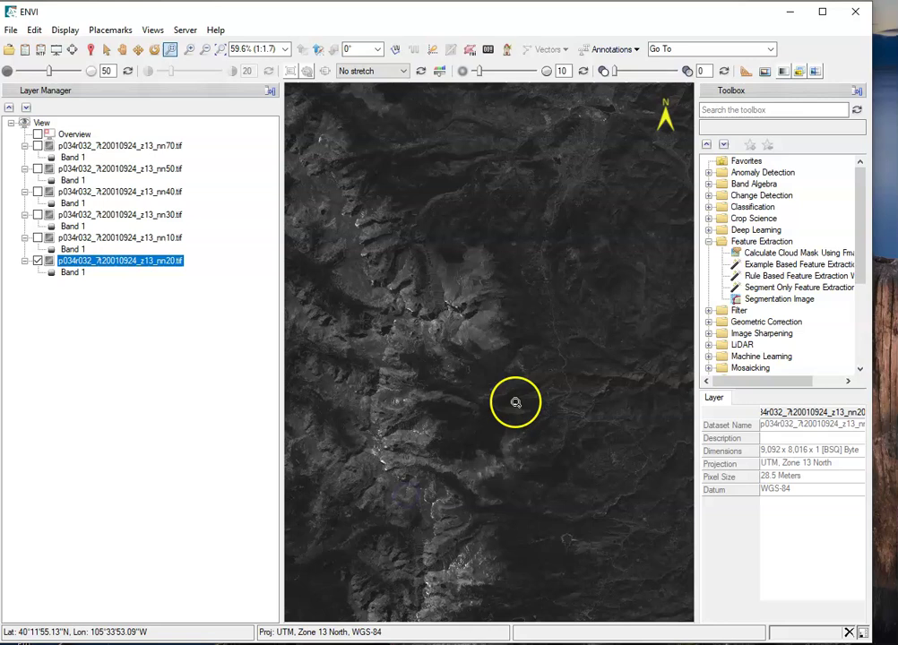